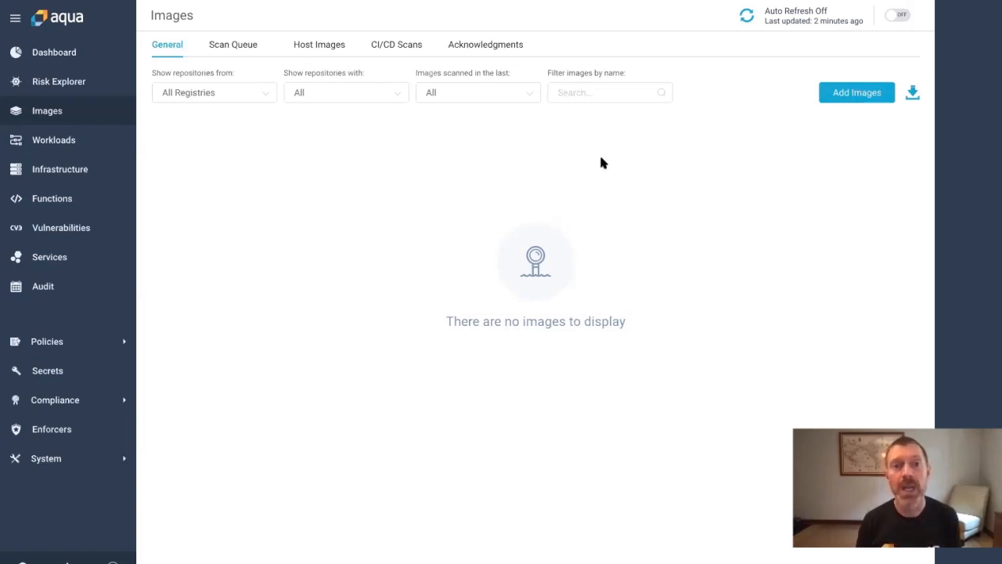
Open Integrations under System to list the Docker Hub and Host Images registries
left_click(57, 462)
left_click(64, 485)
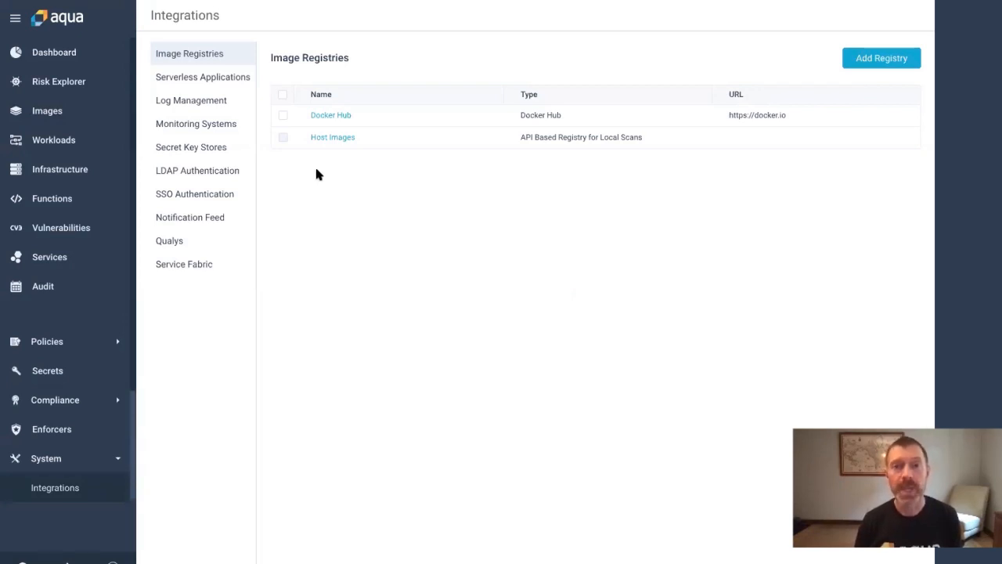
Start a new registry named ecr-us-east-1 of type Amazon EC2 Container Registry in us-east-1
left_click(857, 67)
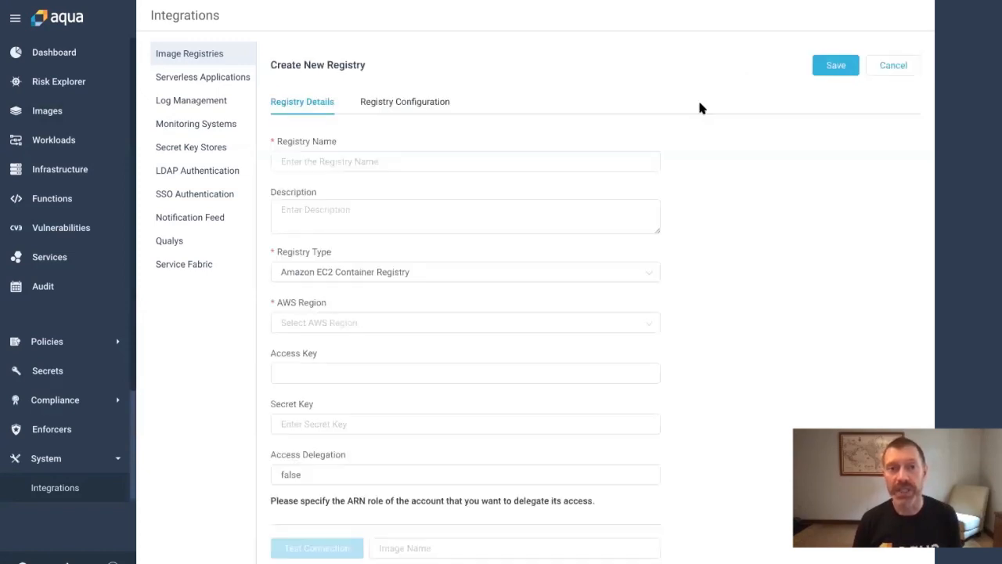
left_click(406, 163)
type("ec")
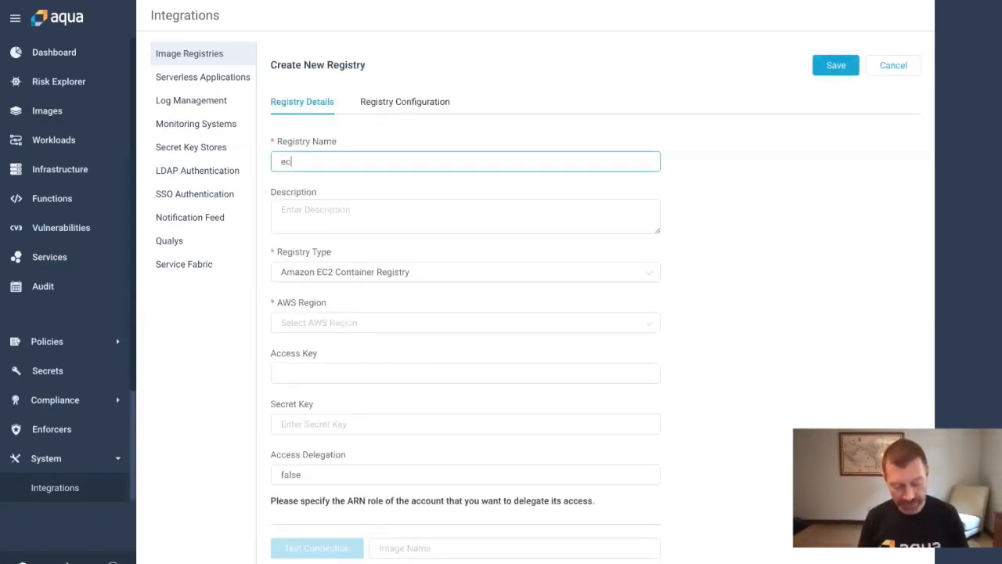
type("r-us-eas")
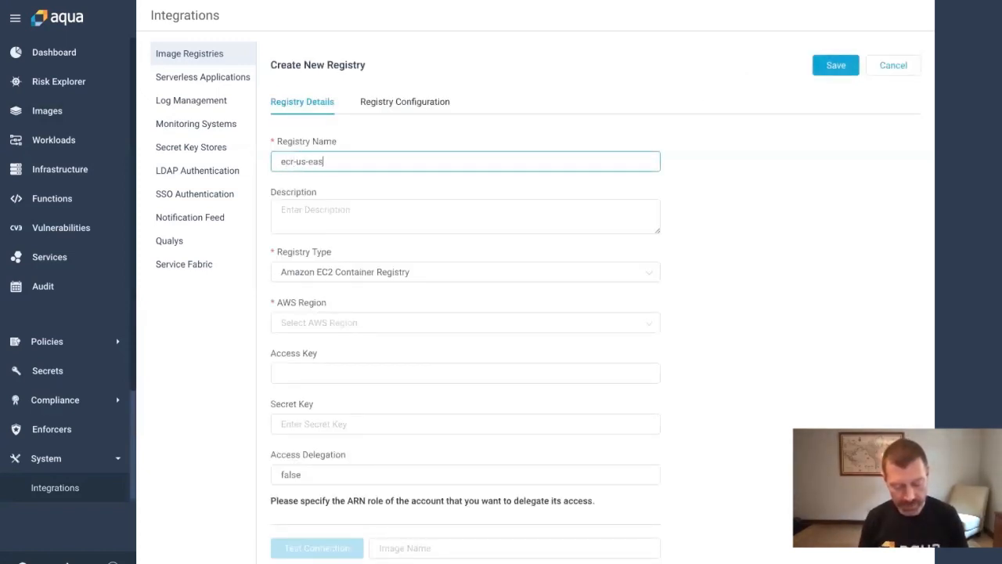
type("t-1")
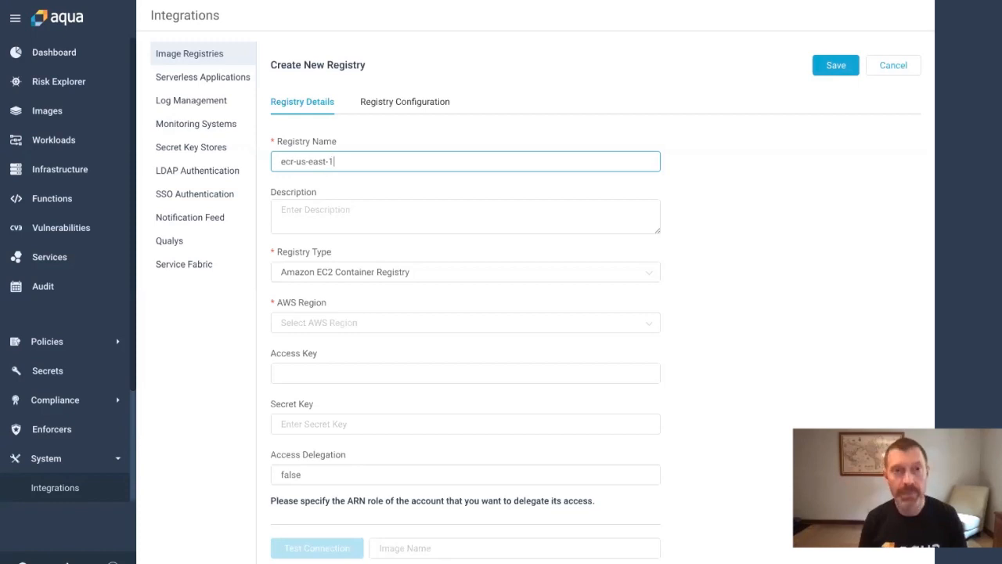
left_click(409, 274)
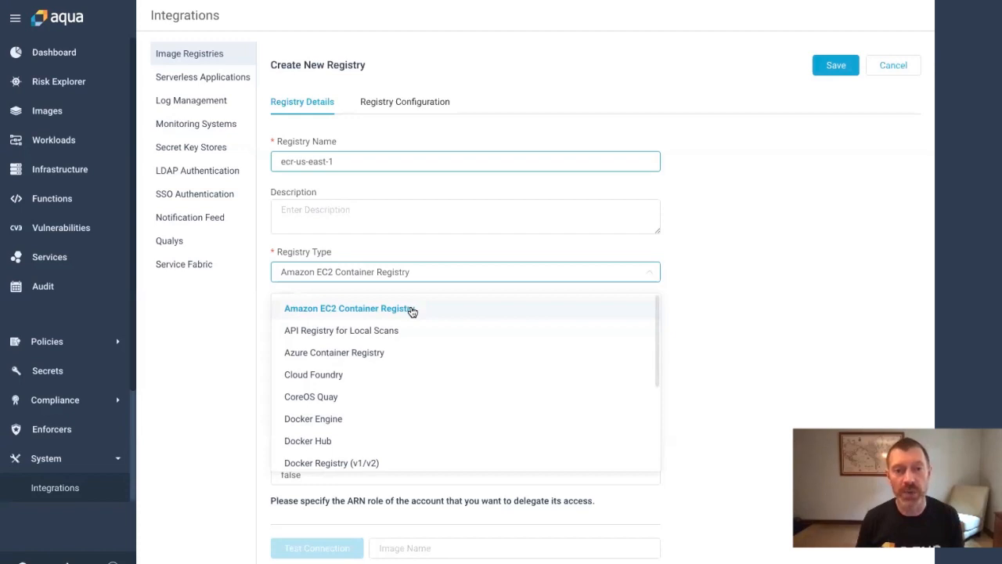
scroll(413, 312, "down", 3)
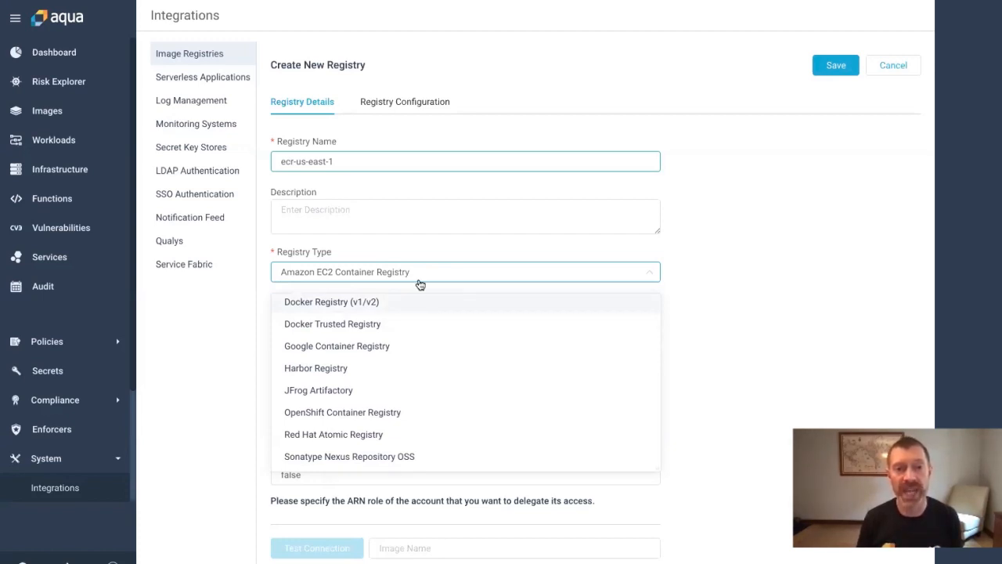
left_click(423, 247)
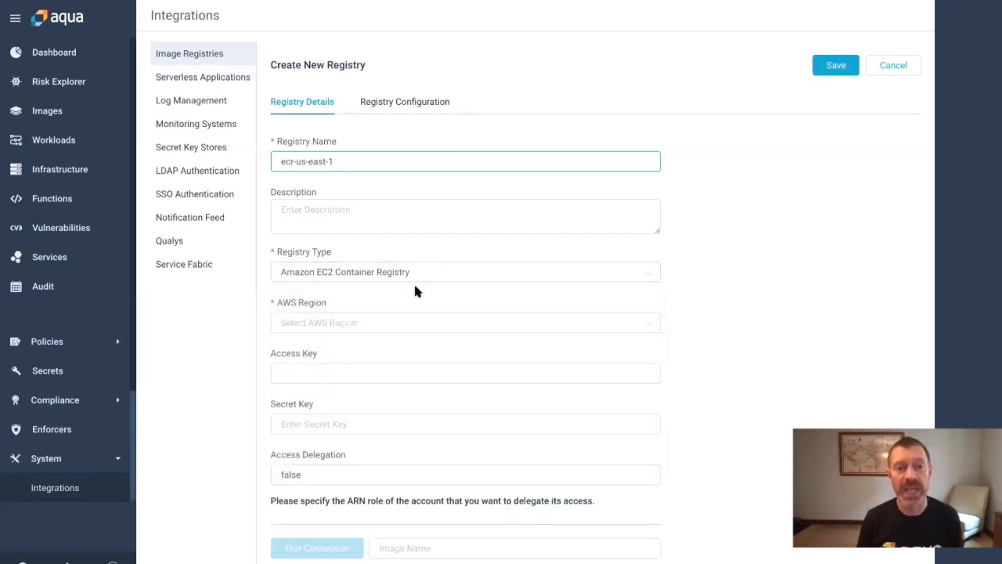
left_click(402, 323)
left_click(376, 361)
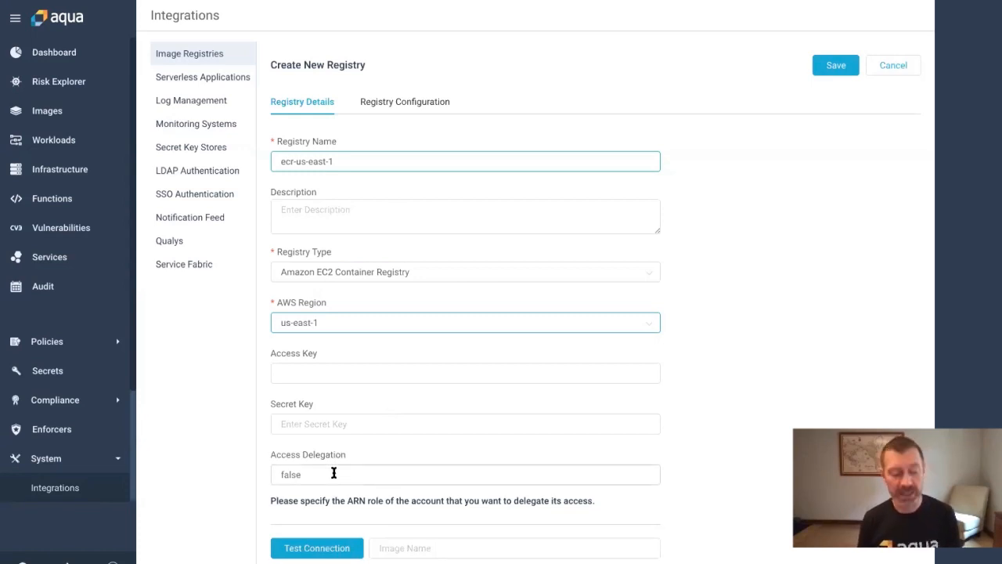
key("ctrl+Tab")
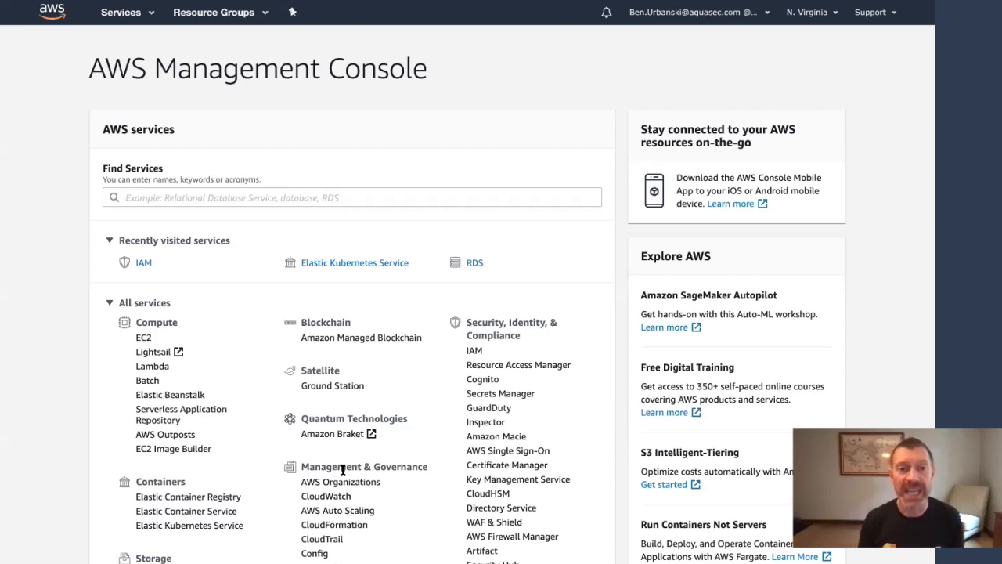
Open the benu-eks cluster's benu-eks-node-group and select its Node IAM Role ARN
left_click(342, 265)
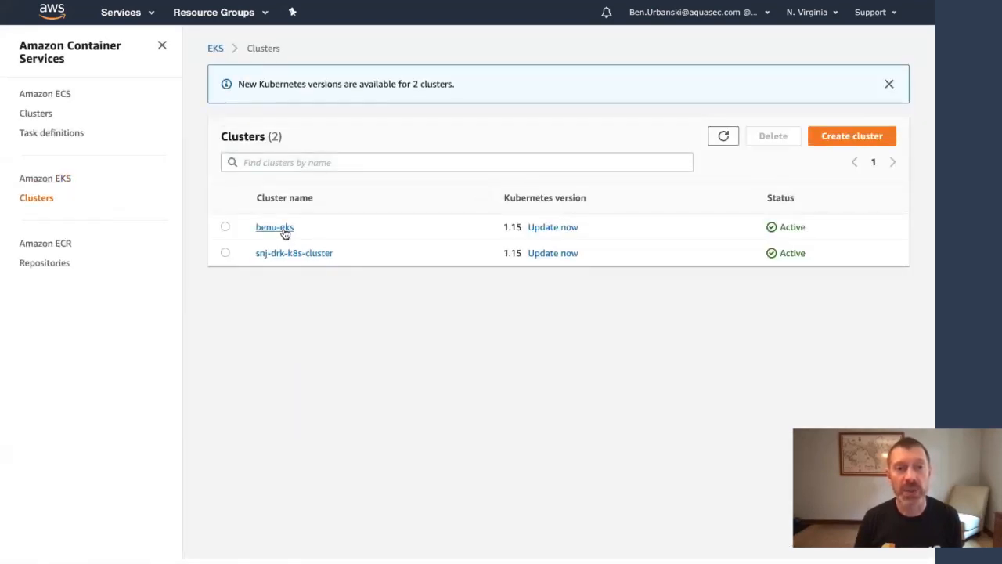
left_click(275, 227)
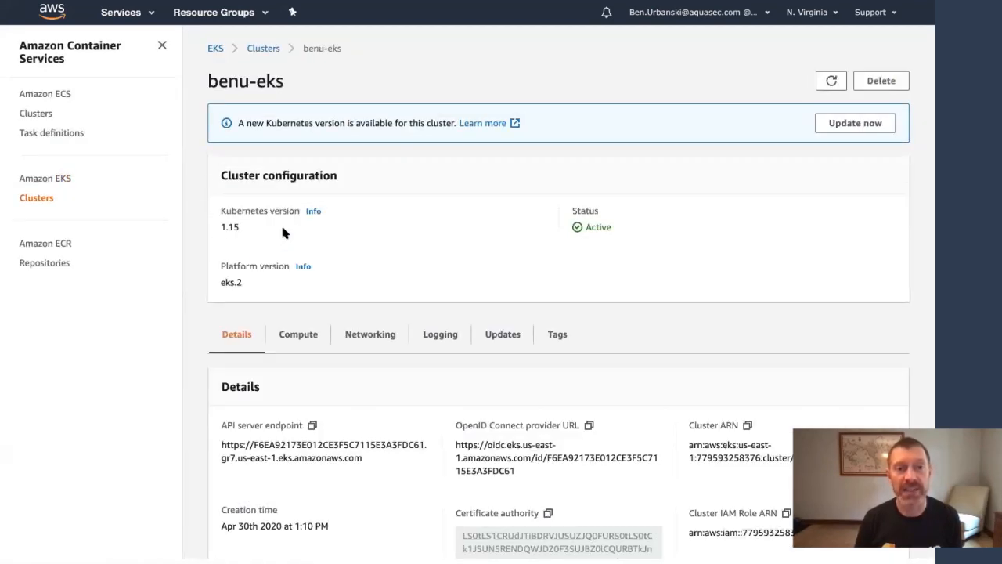
left_click(296, 336)
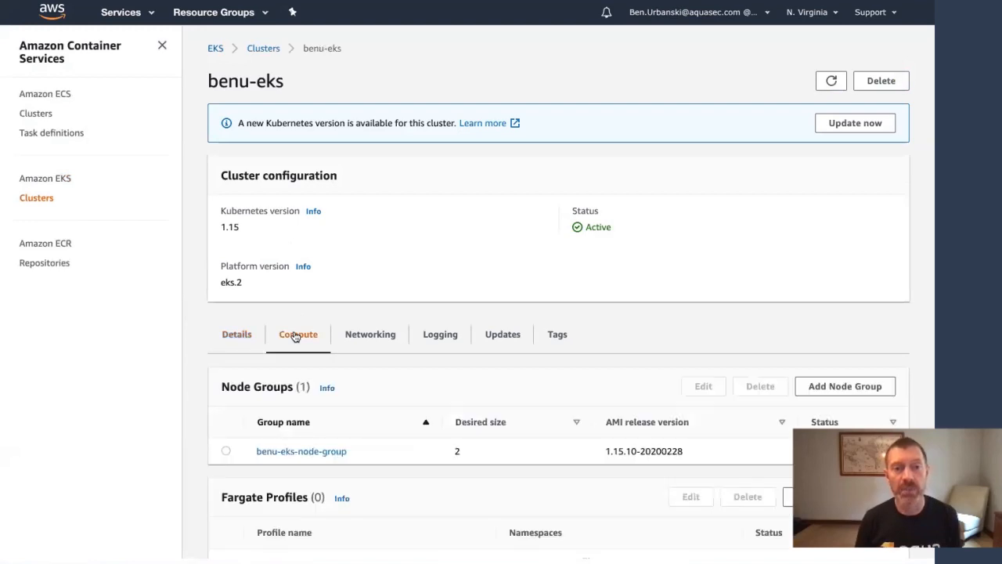
left_click(300, 452)
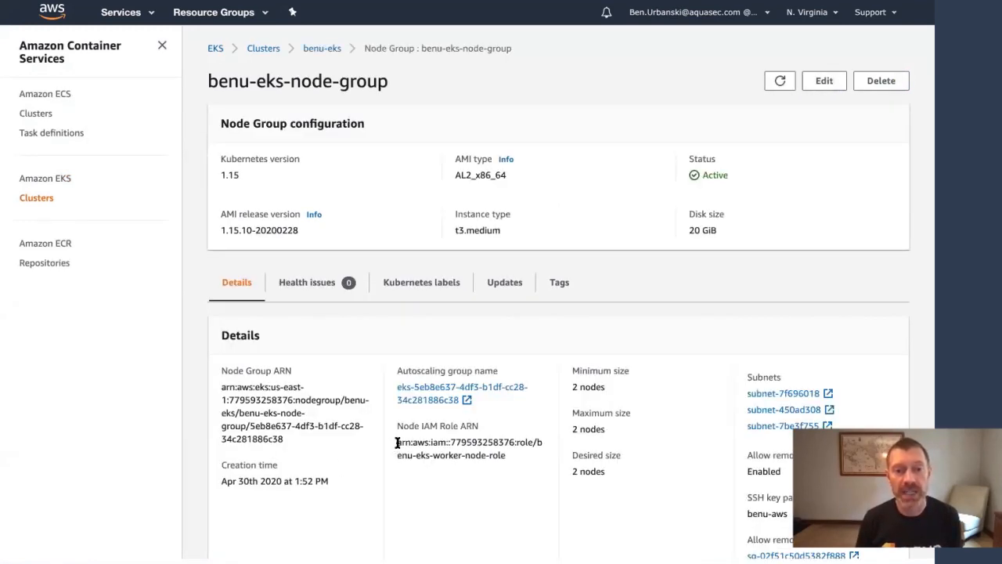
left_click_drag(399, 443, 509, 460)
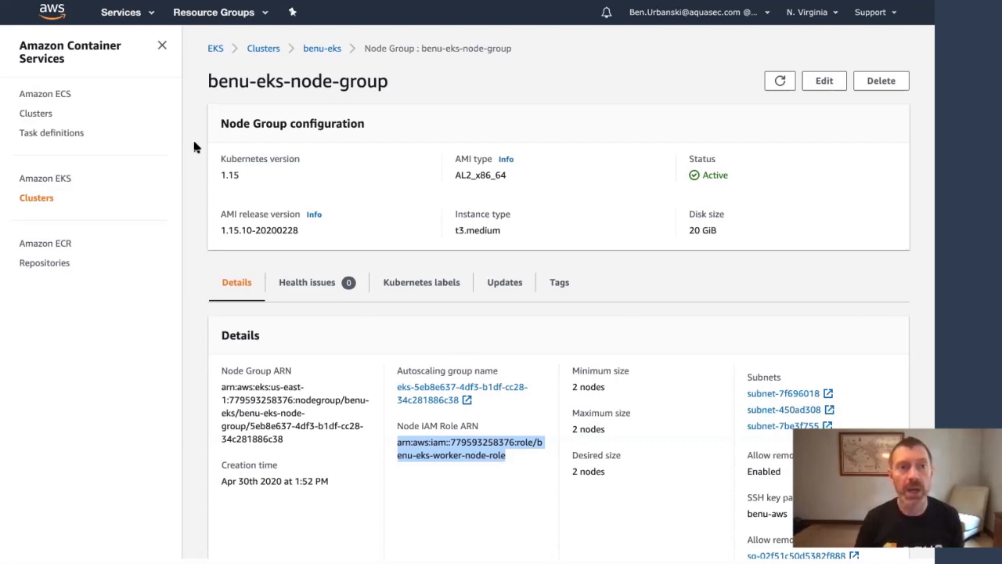
Begin creating a new IAM role with EC2 as its use case
left_click(131, 15)
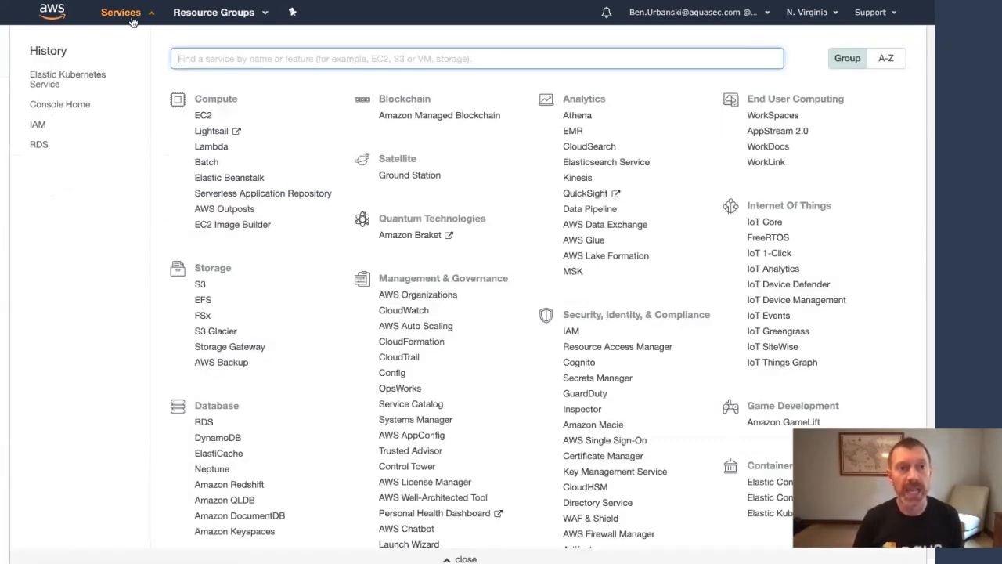
left_click(38, 126)
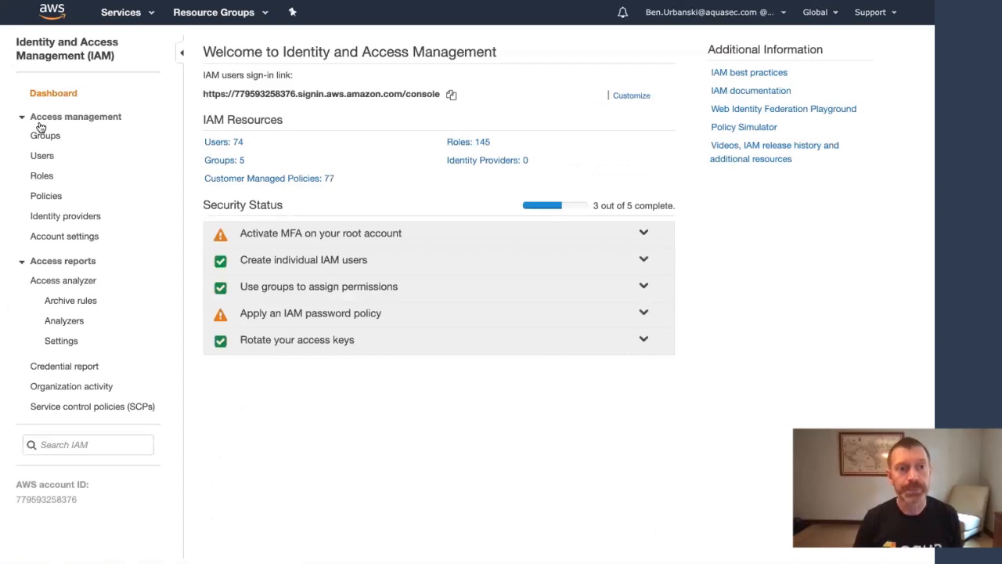
left_click(41, 174)
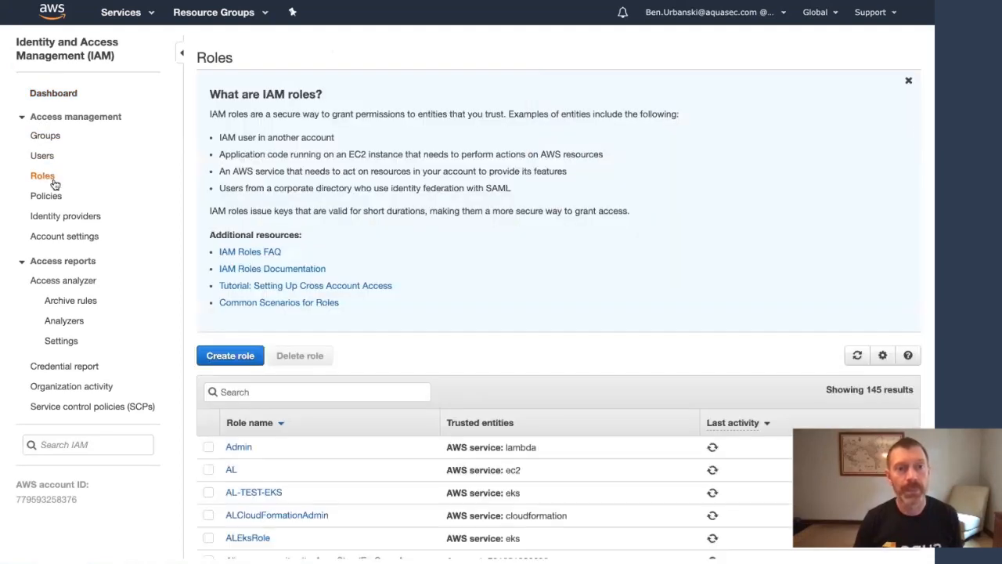
left_click(230, 356)
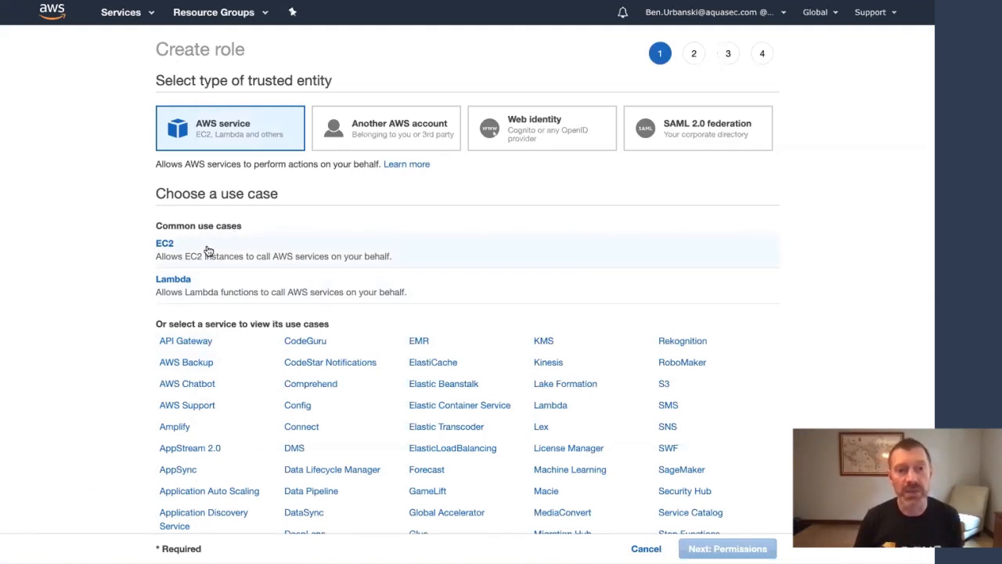
left_click(208, 250)
left_click(705, 548)
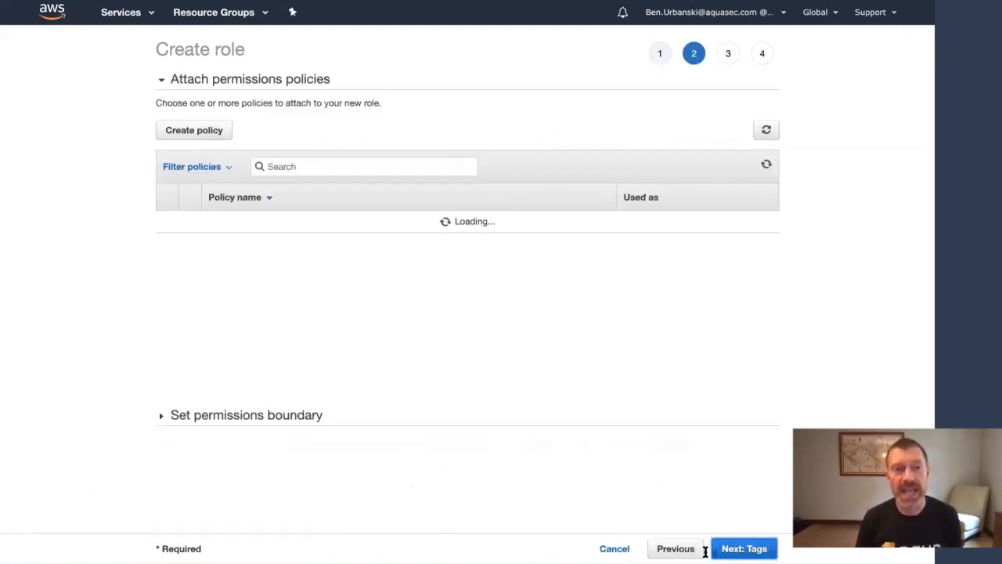
Attach AmazonEC2ContainerRegistryReadOnly, name the role benu-ecr-readonly, and create it
left_click(371, 167)
type("container")
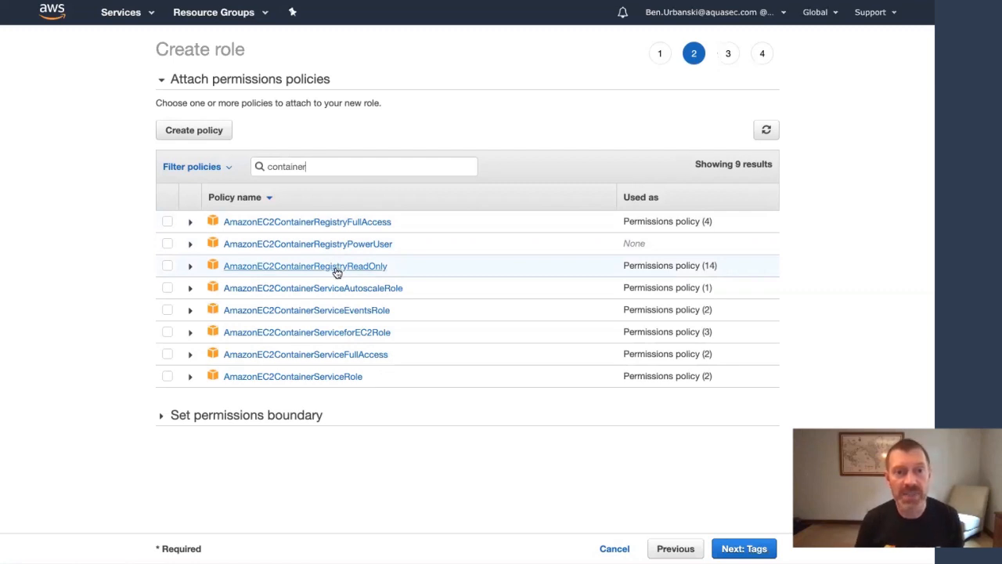
left_click(168, 266)
left_click(740, 549)
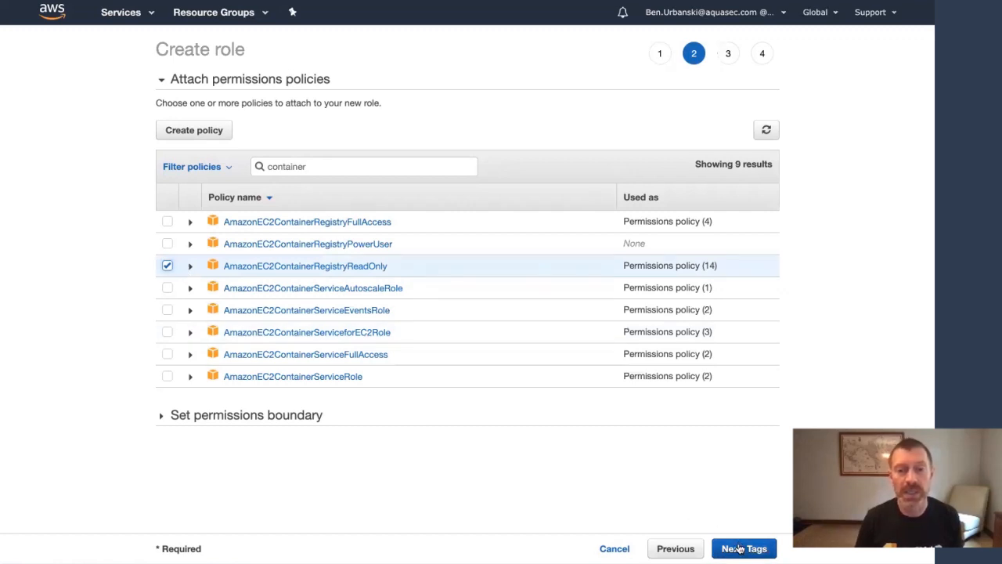
left_click(740, 548)
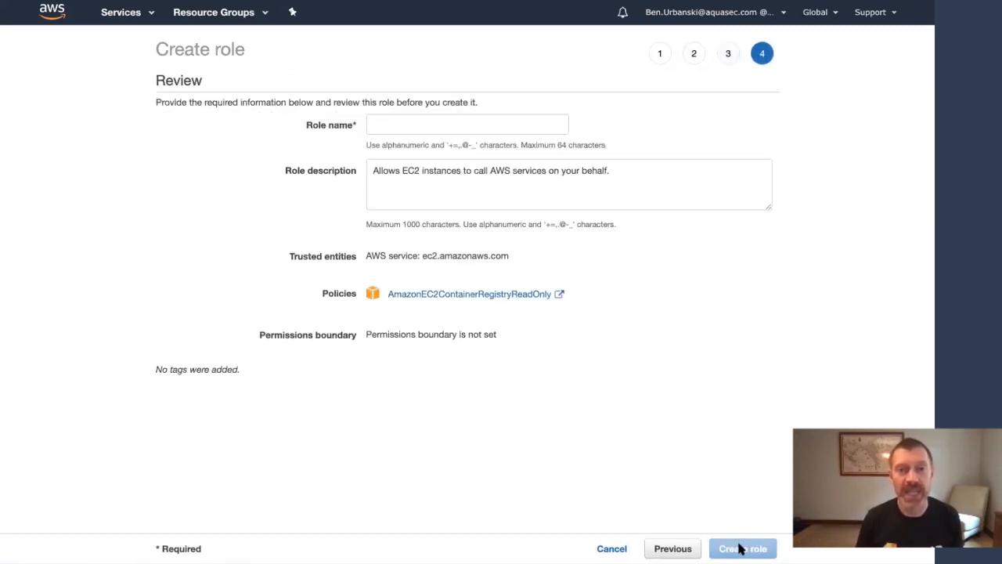
left_click(482, 125)
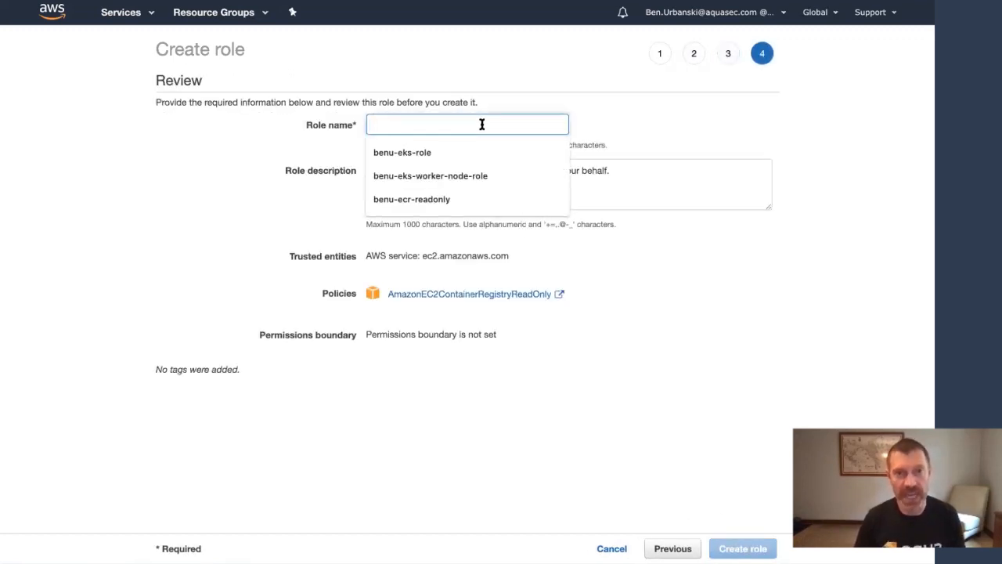
left_click(448, 200)
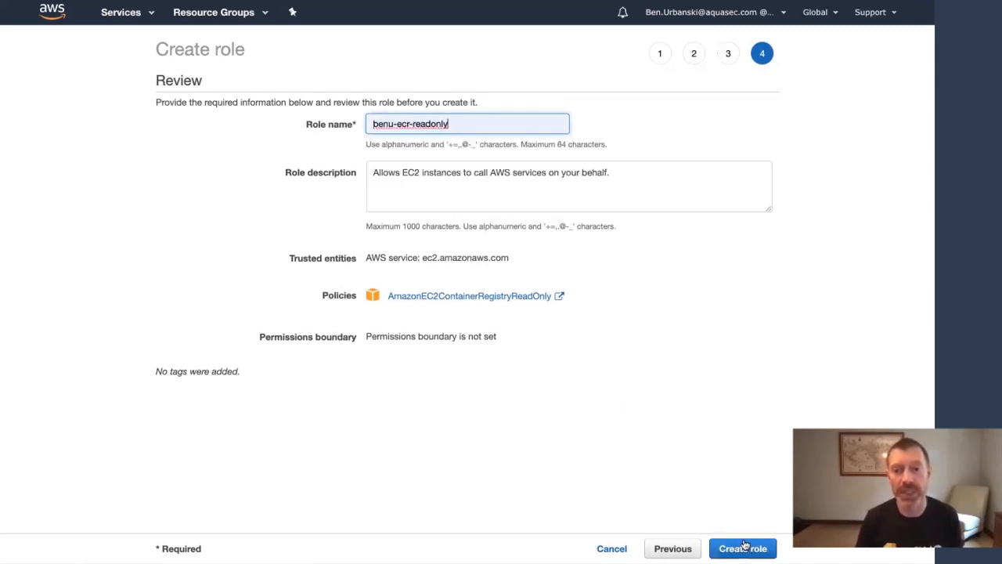
left_click(745, 547)
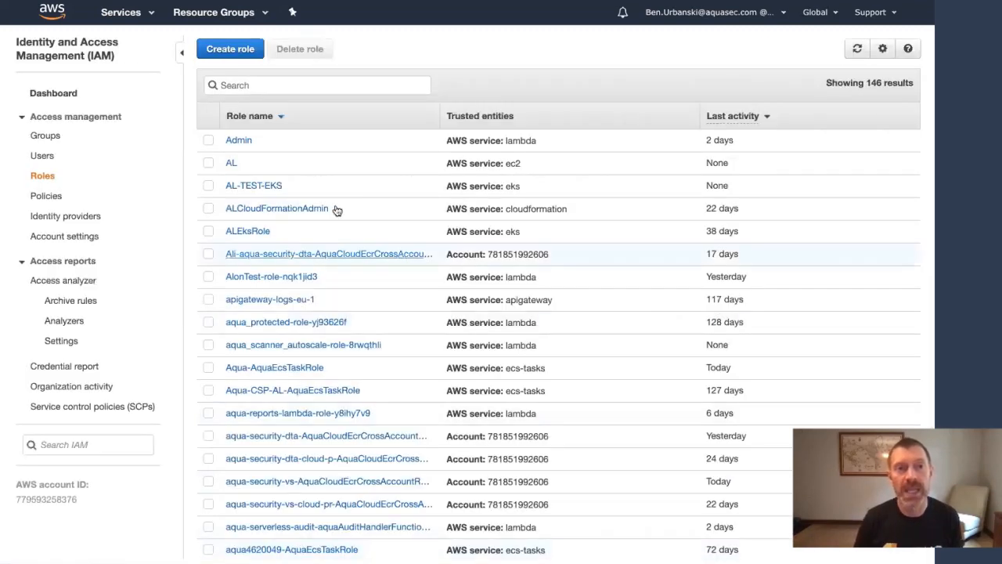
Filter the roles list by 'benu' and open the benu-ecr-readonly summary
left_click(300, 84)
type("benu")
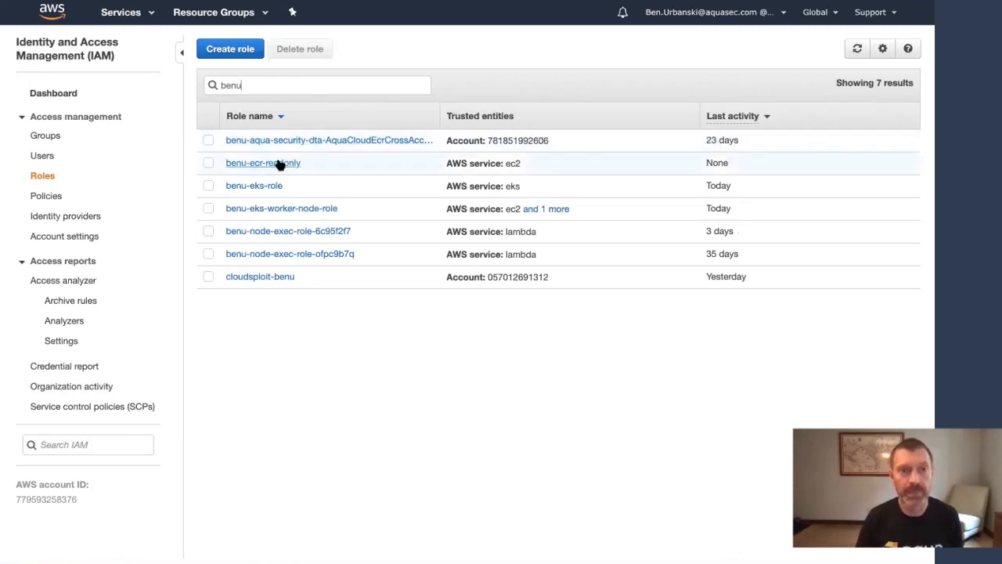
left_click(279, 164)
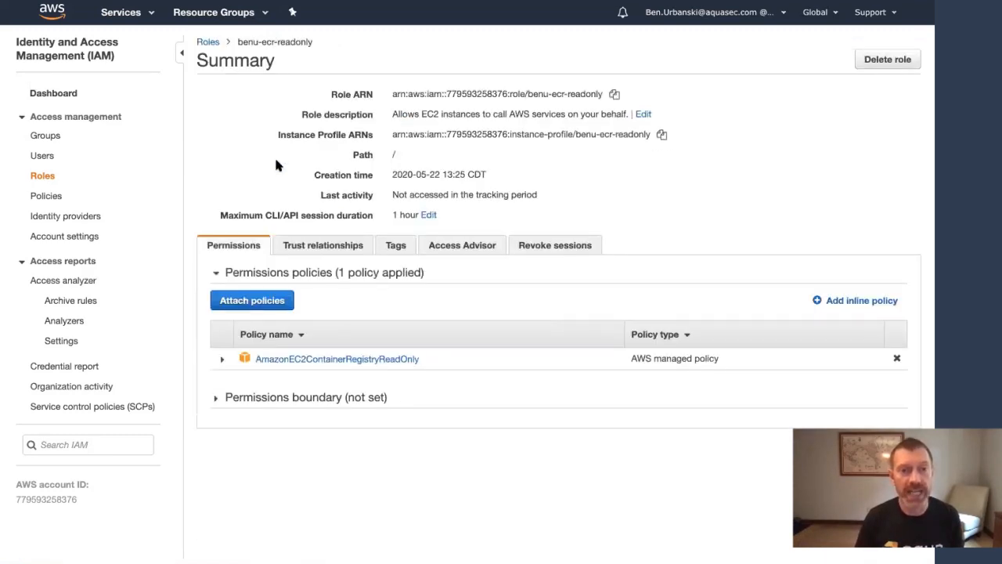
Replace the trust policy's EC2 Service principal with the worker node role ARN, then copy the role ARN
left_click(299, 249)
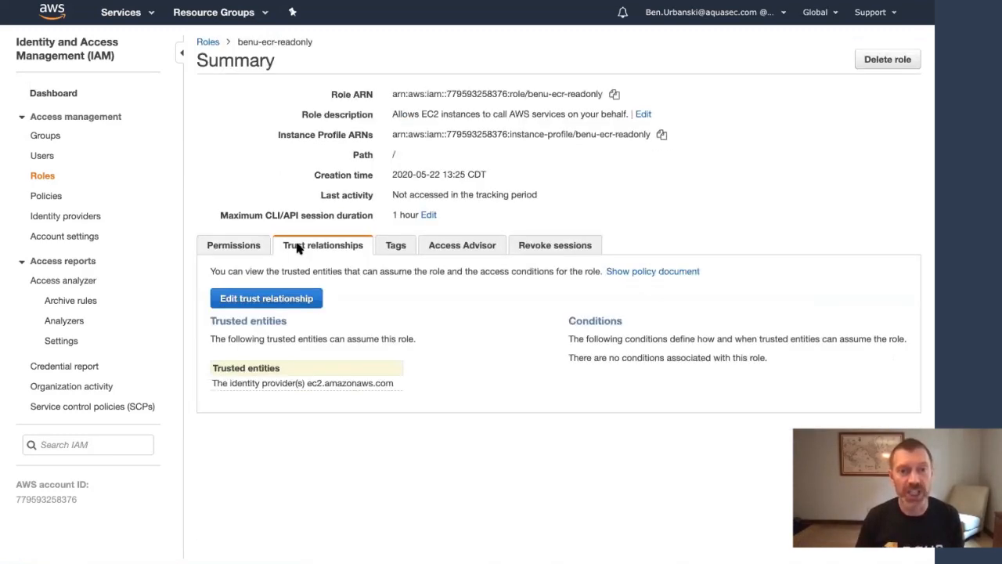
left_click(273, 298)
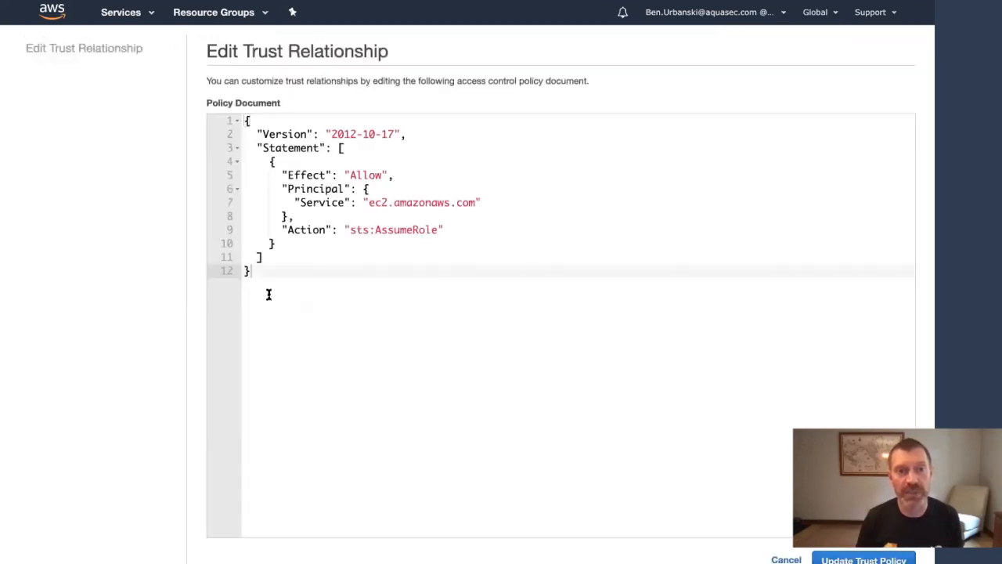
double_click(325, 202)
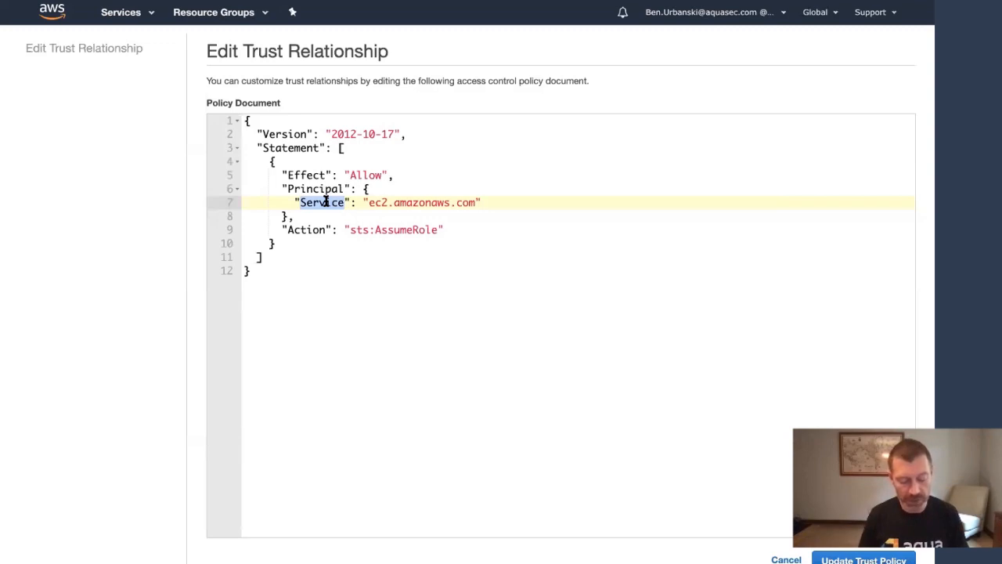
type("AWS")
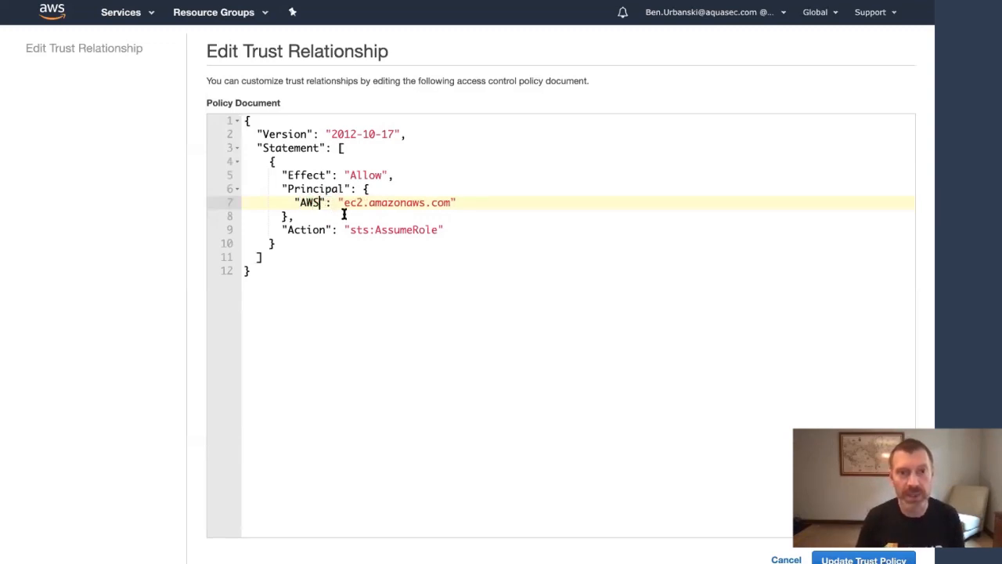
double_click(352, 202)
left_click_drag(381, 202, 451, 202)
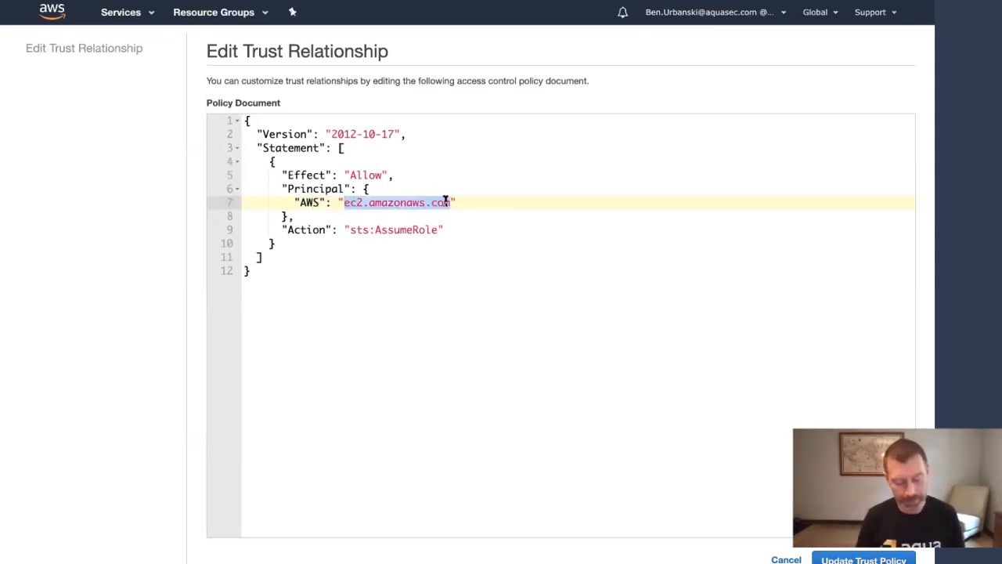
key("ctrl+v")
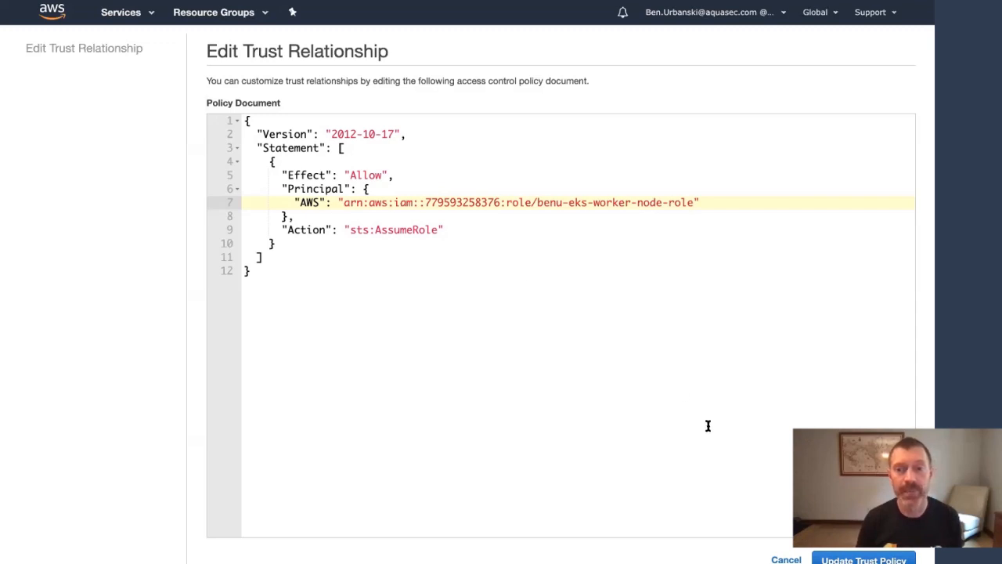
left_click(854, 558)
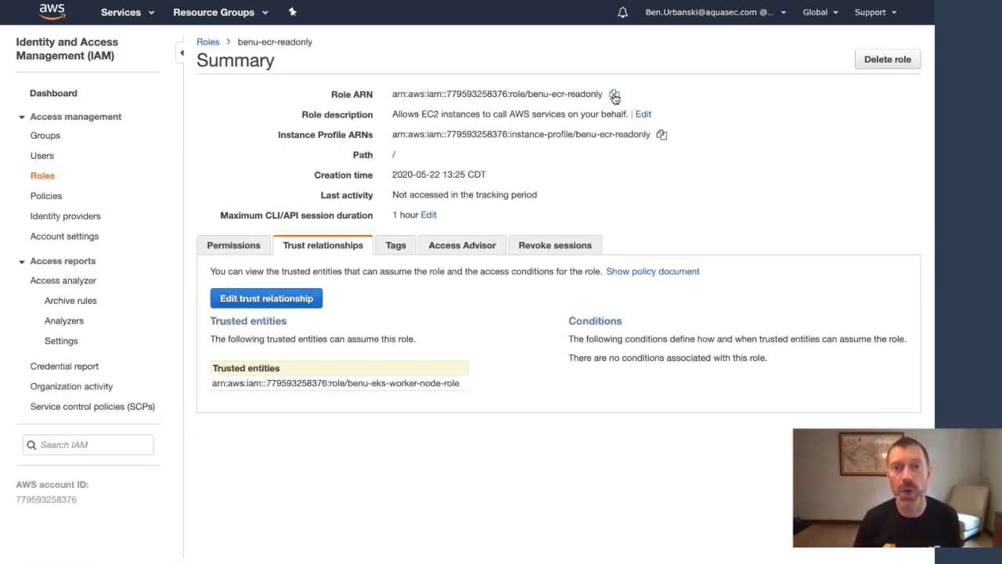
left_click(614, 95)
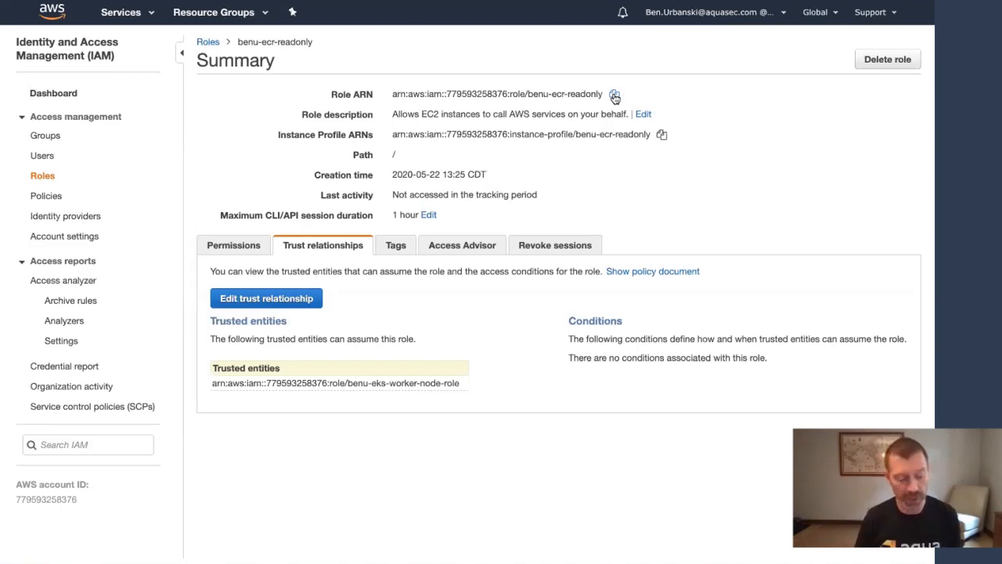
key("alt+Tab")
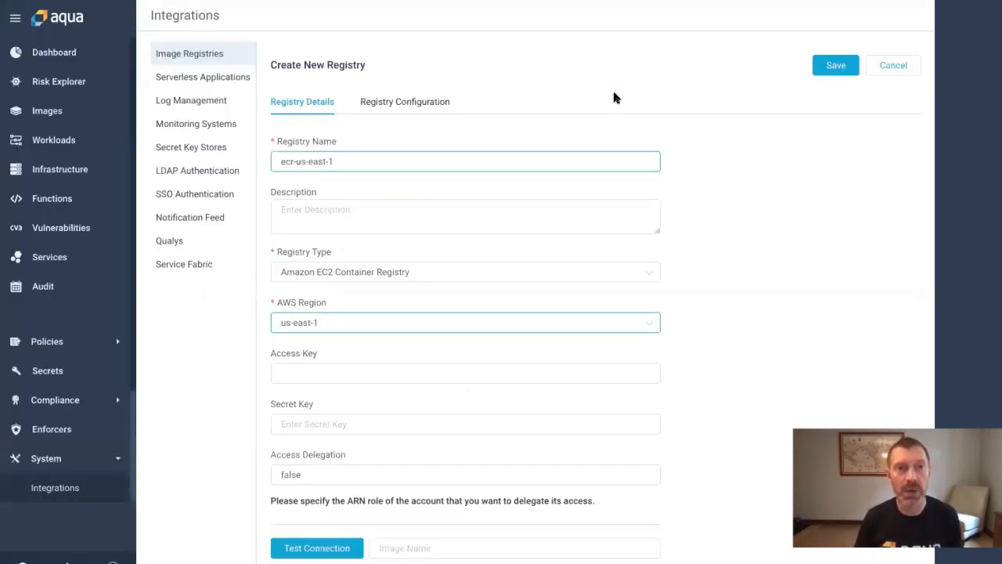
Paste the benu-ecr-readonly role ARN into Access Delegation and pass the connection test
left_click(417, 475)
double_click(416, 475)
key("ctrl+v")
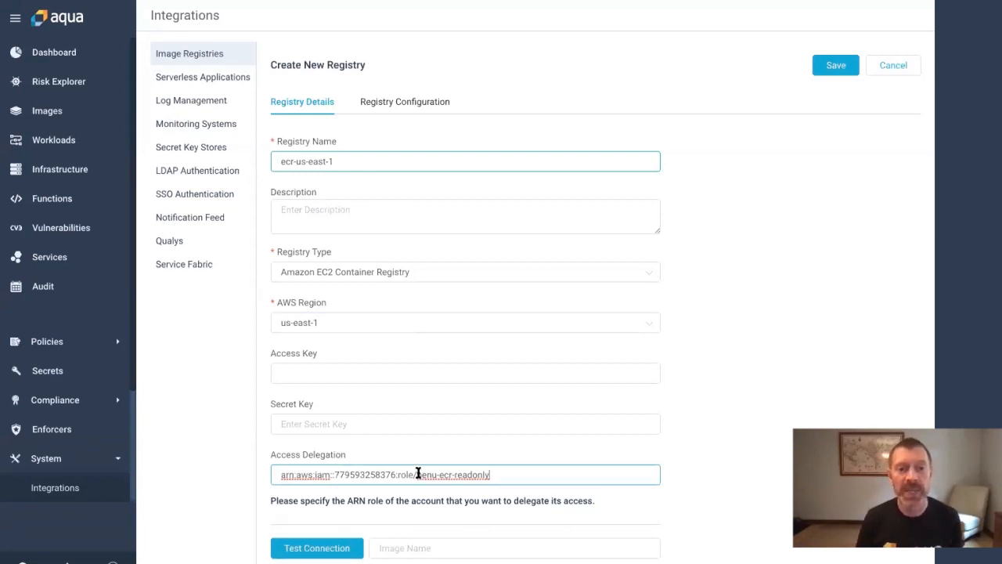
left_click(336, 547)
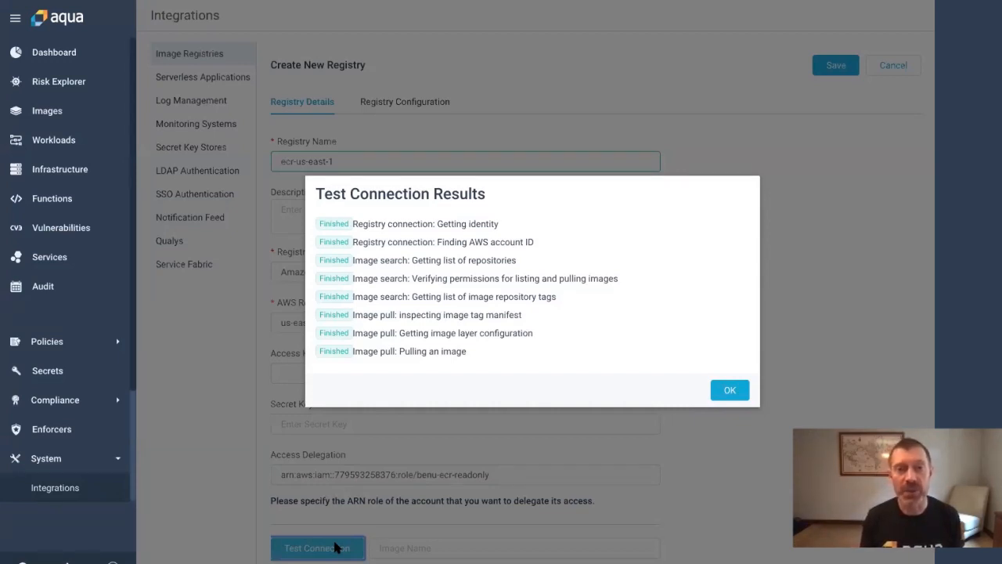
left_click(730, 390)
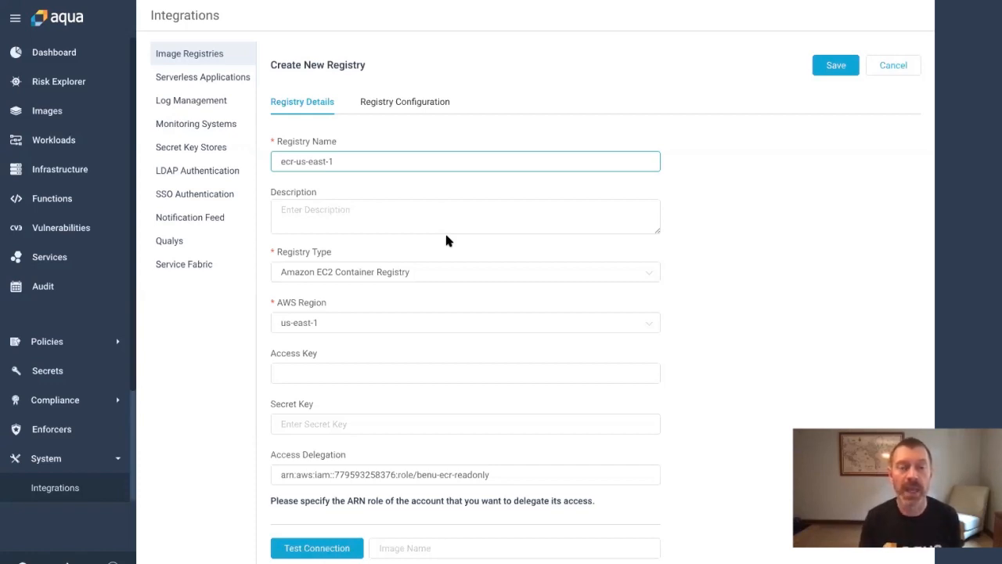
left_click(405, 109)
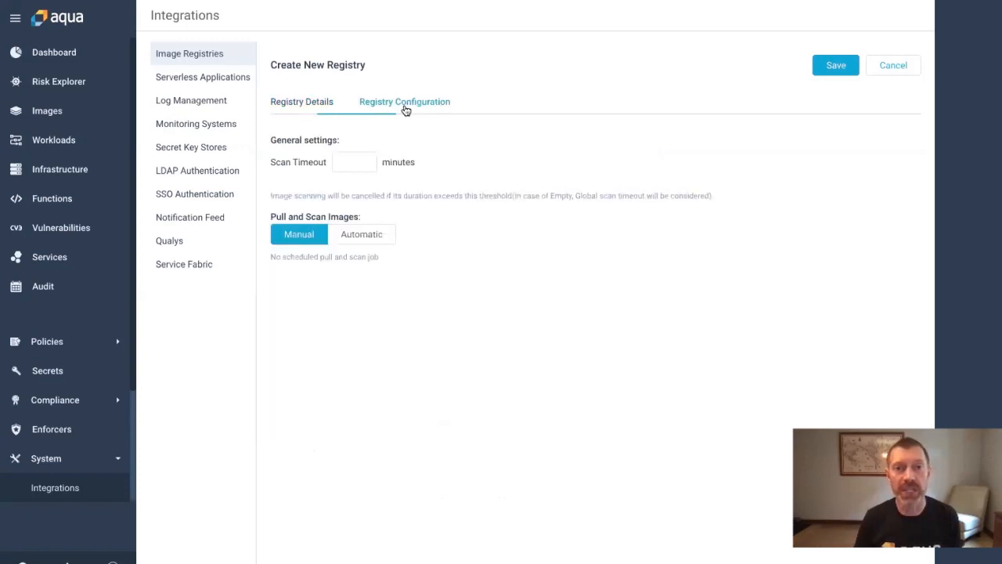
Switch pull and scan to Automatic (daily at 03:30) and enable rescanning existing images
left_click(371, 234)
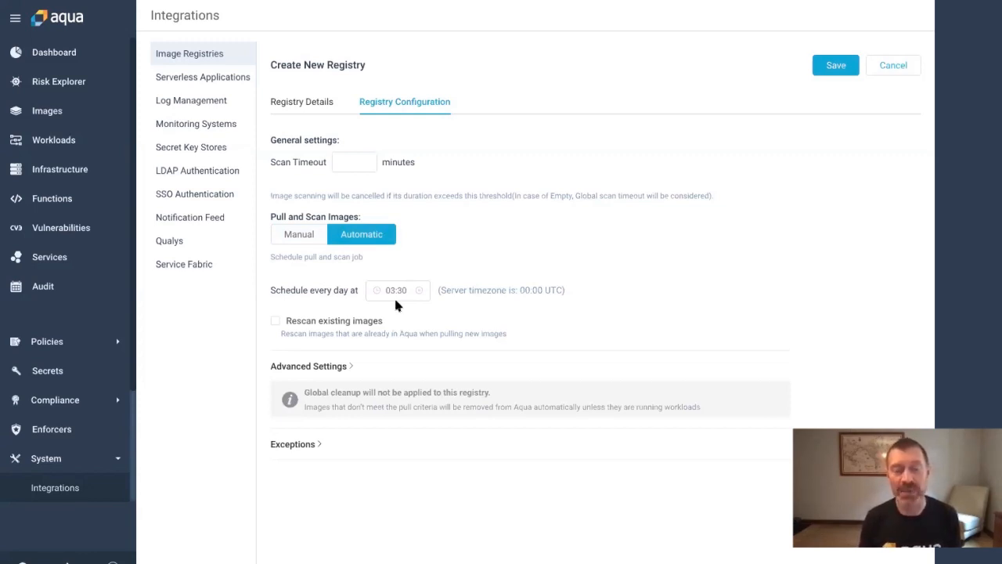
left_click(276, 321)
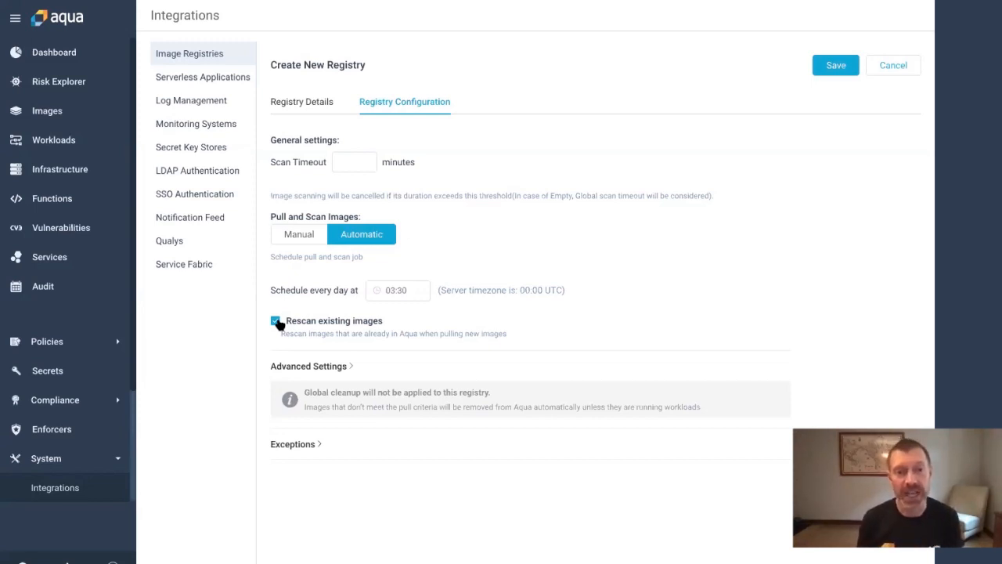
Limit the registry to images matching the name/tag criterion 'benu' and save it
left_click(294, 368)
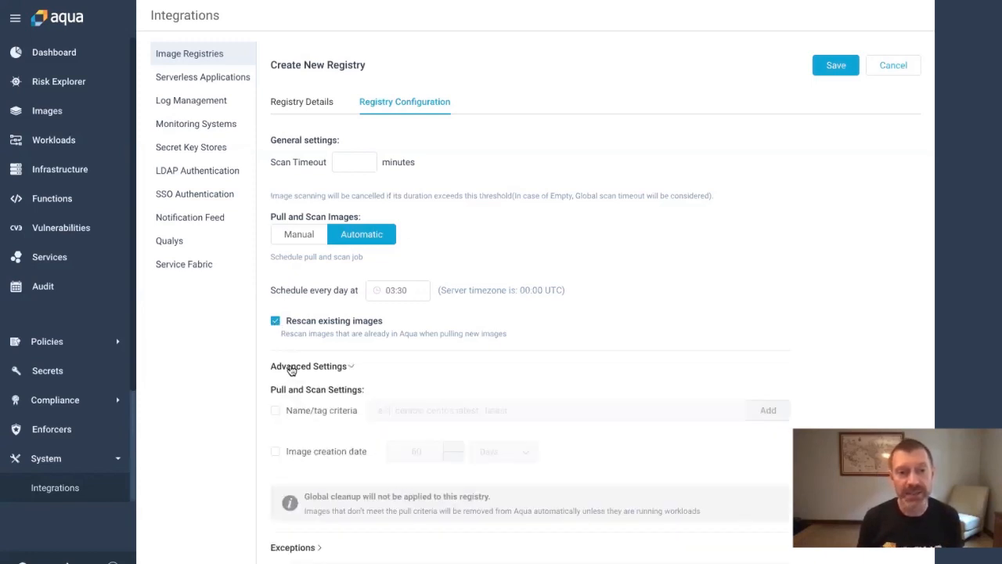
left_click(276, 411)
left_click(393, 412)
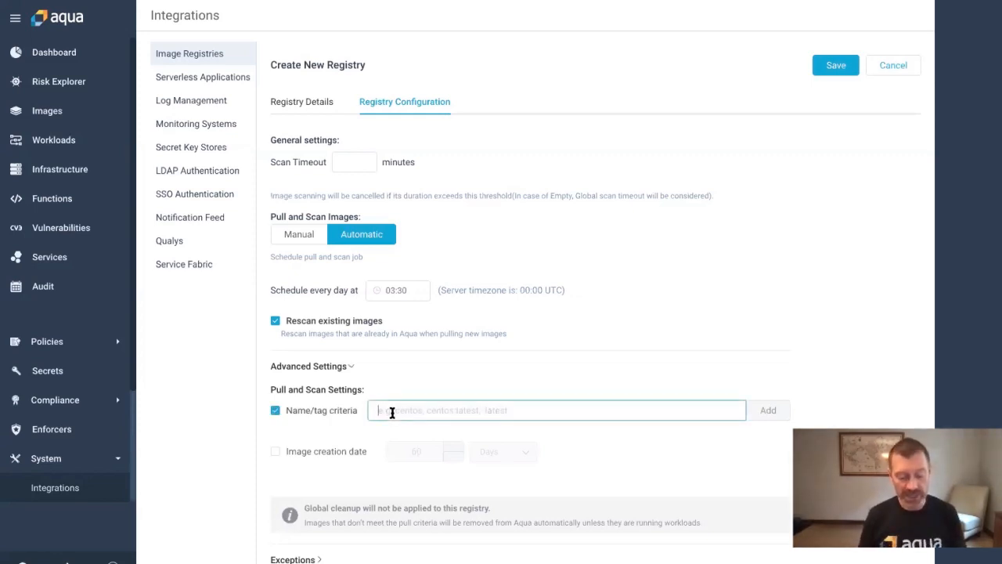
type("benu")
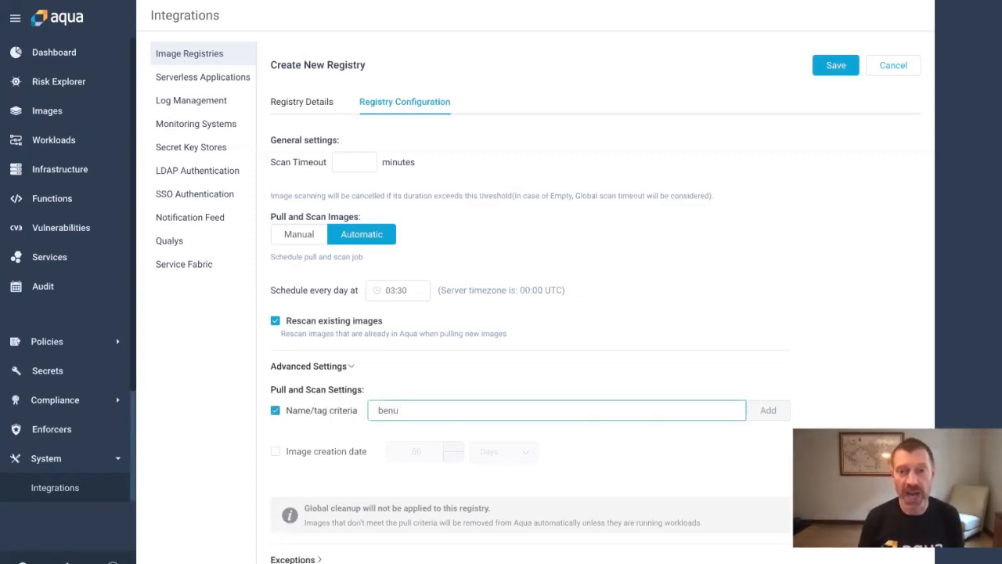
left_click(758, 412)
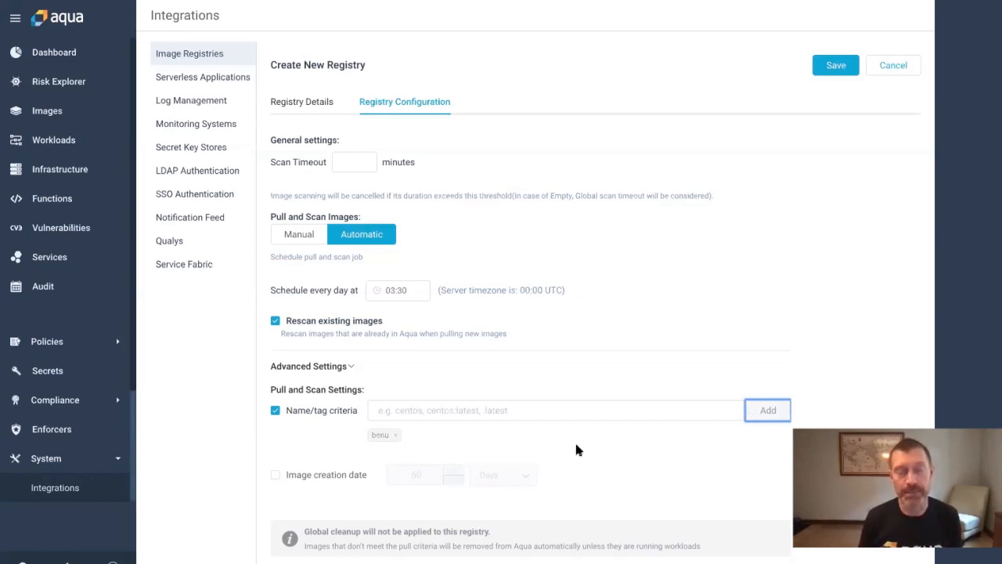
left_click(836, 65)
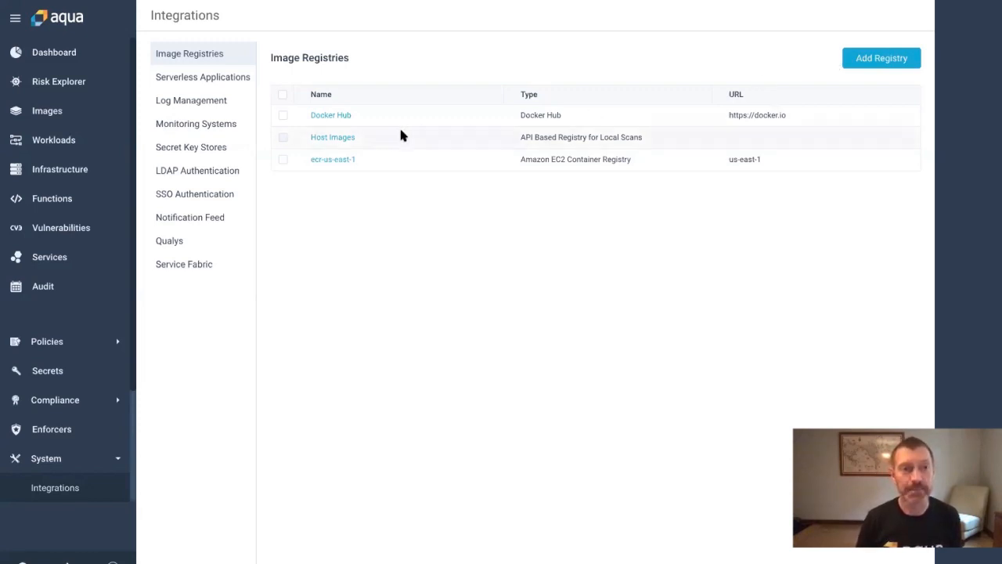
Open the Images page showing the five benu repositories from ecr-us-east-1
left_click(49, 112)
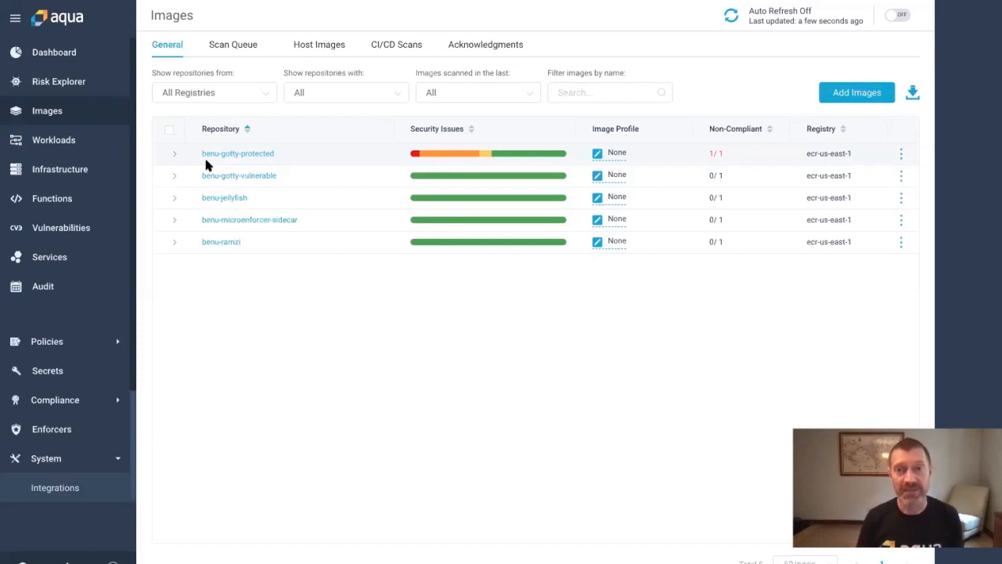
Import demo-gotty-vulnerable with tag demo from ecr-us-east-1 and view the Scan Queue's pending images
left_click(870, 94)
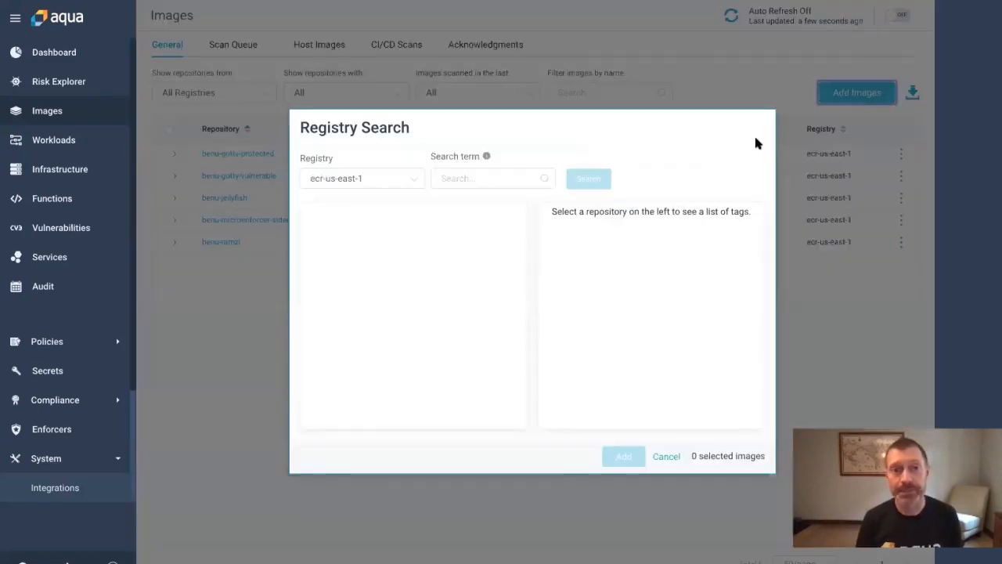
left_click(413, 179)
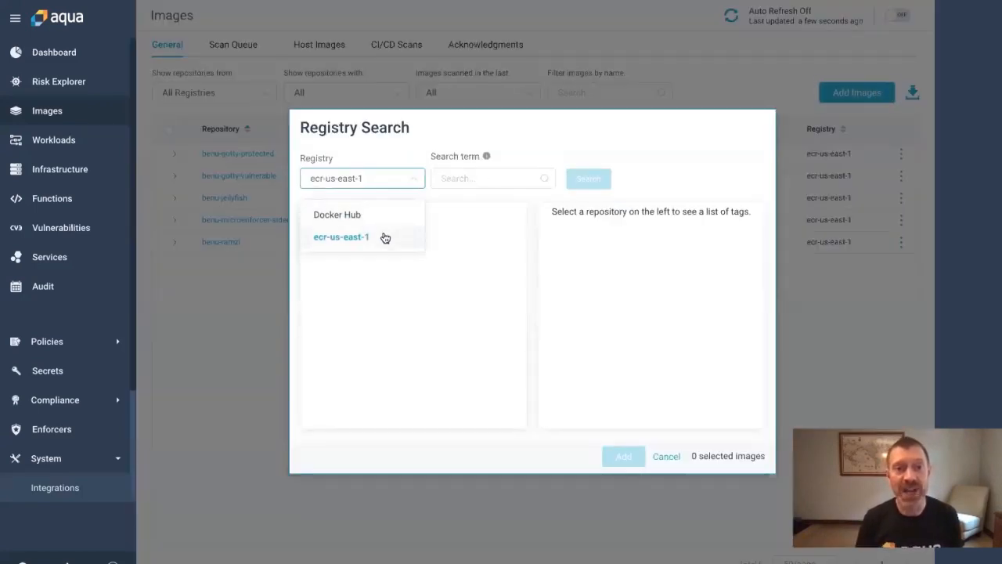
left_click(385, 236)
left_click(445, 178)
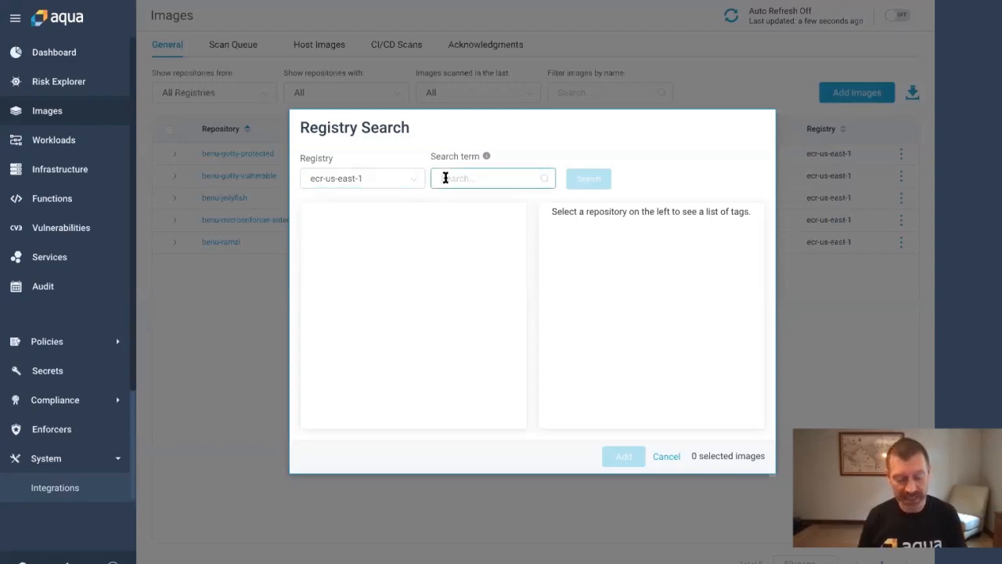
type("demo")
key("Return")
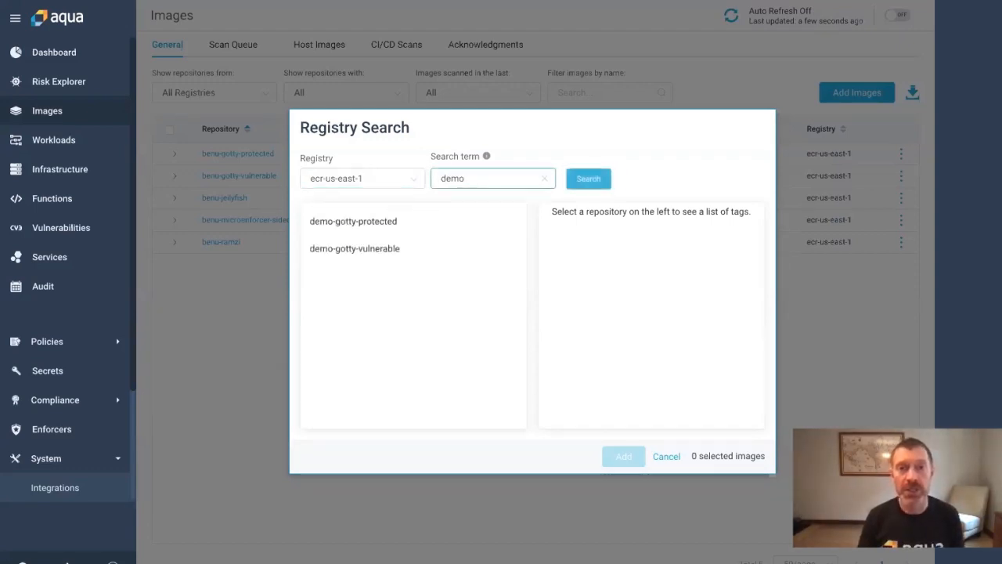
left_click(355, 250)
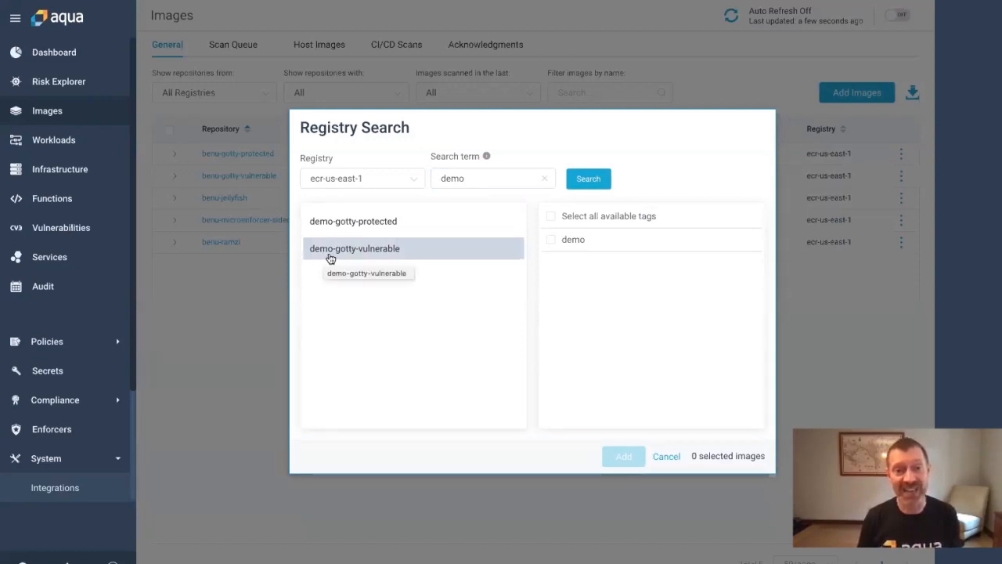
left_click(551, 241)
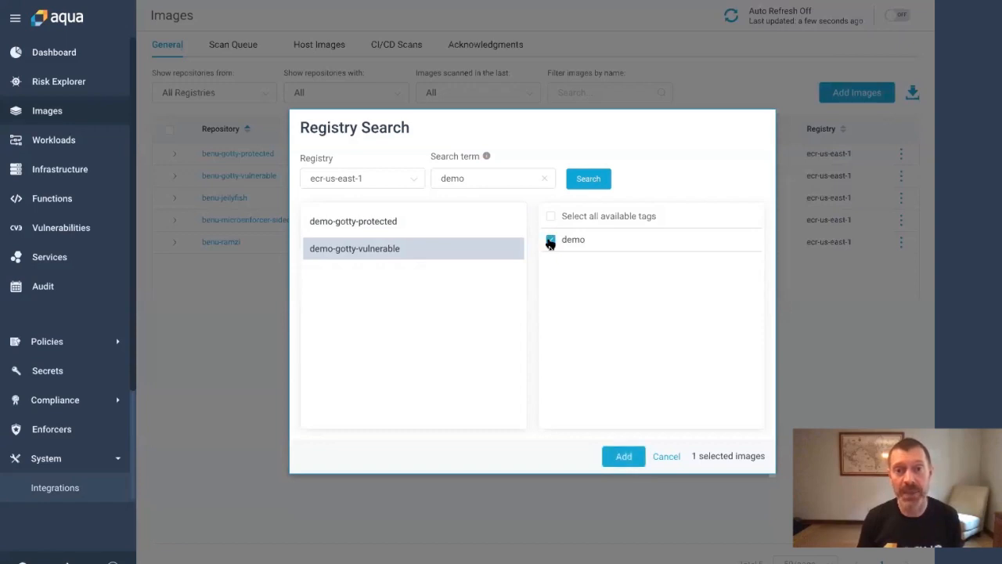
left_click(626, 456)
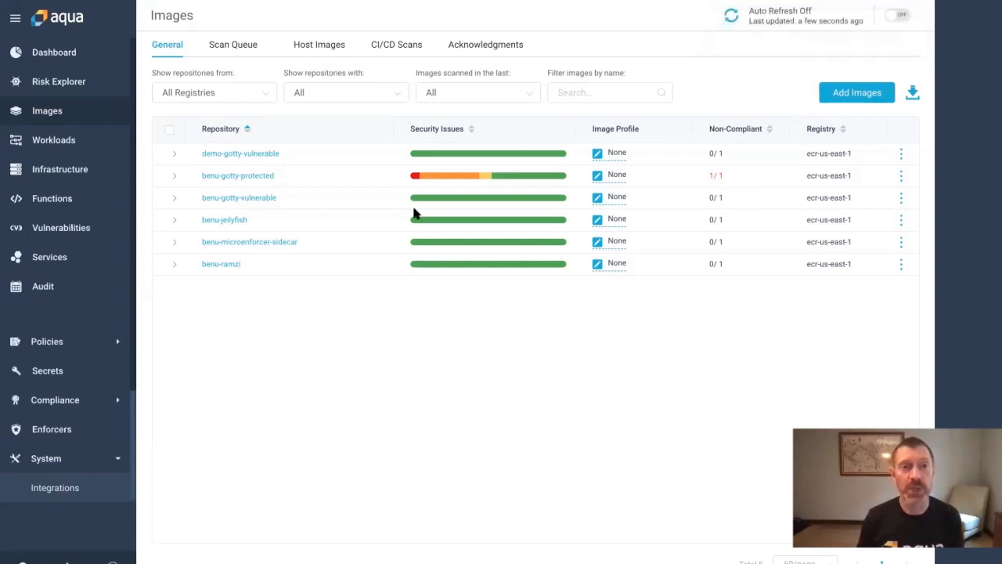
left_click(237, 48)
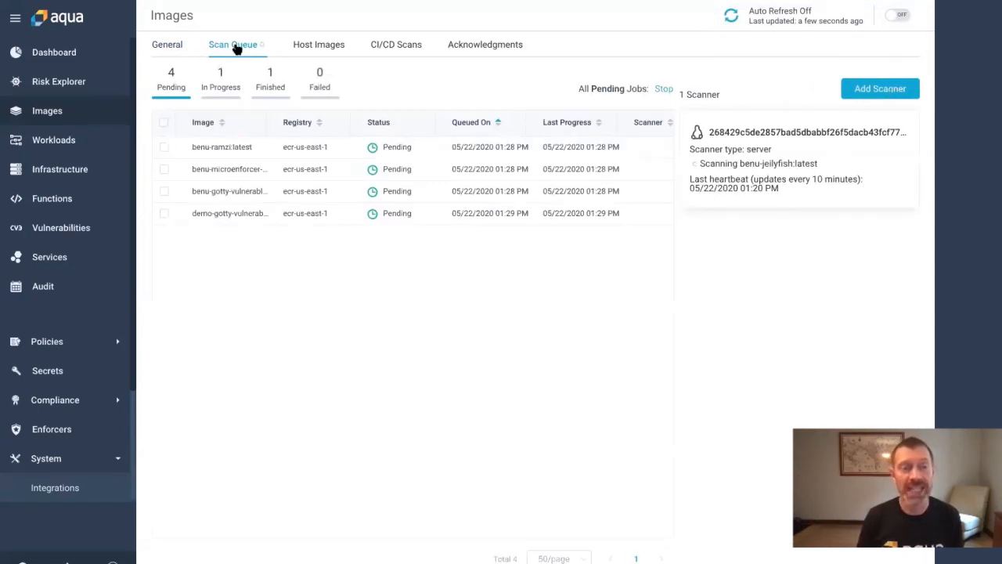